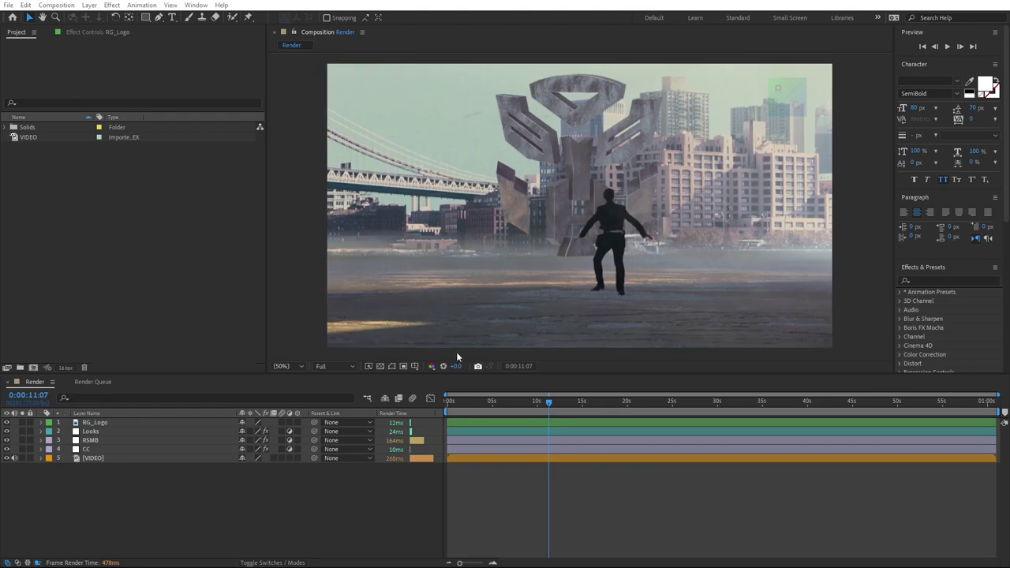
Open Edit > Preferences > General and review the General preferences page.
click(26, 5)
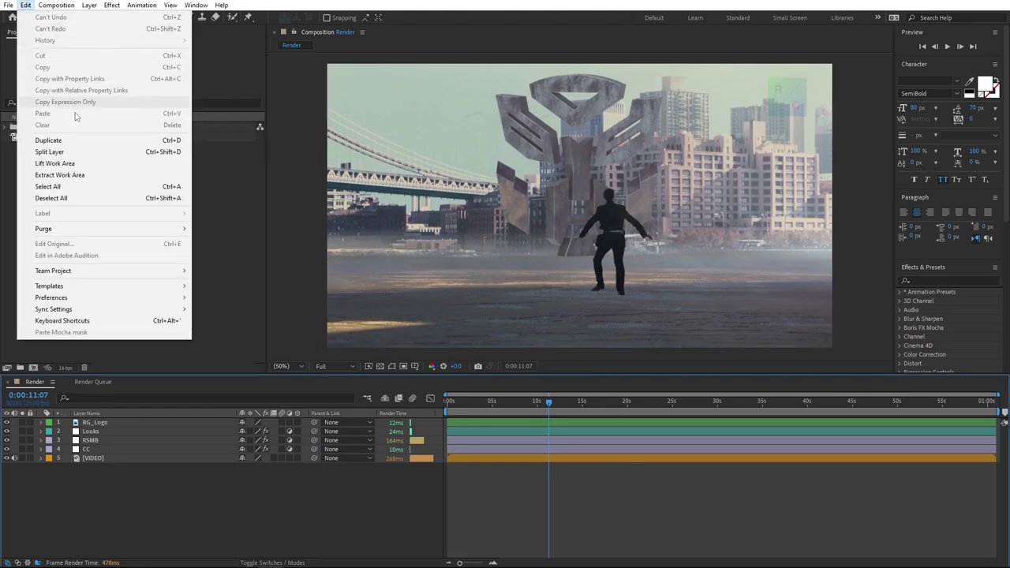
click(212, 297)
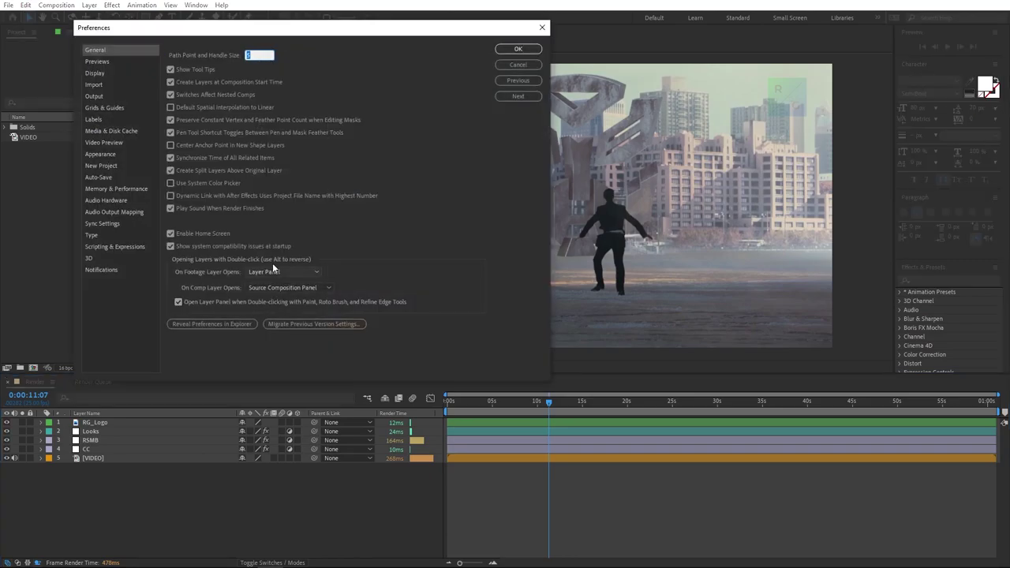
click(449, 279)
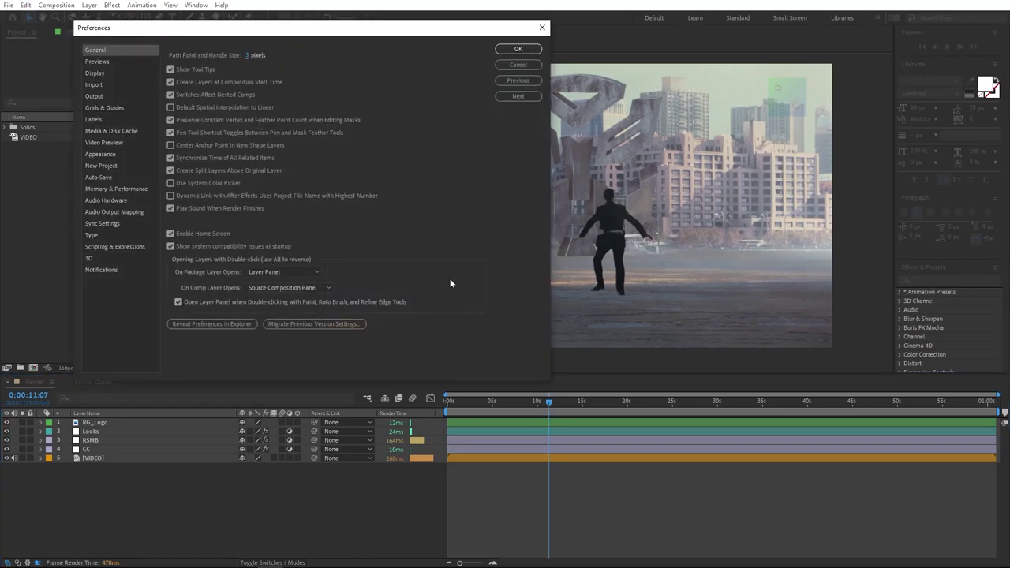
Close Preferences, then reopen General preferences holding Shift to unlock the hidden Secret category.
click(521, 49)
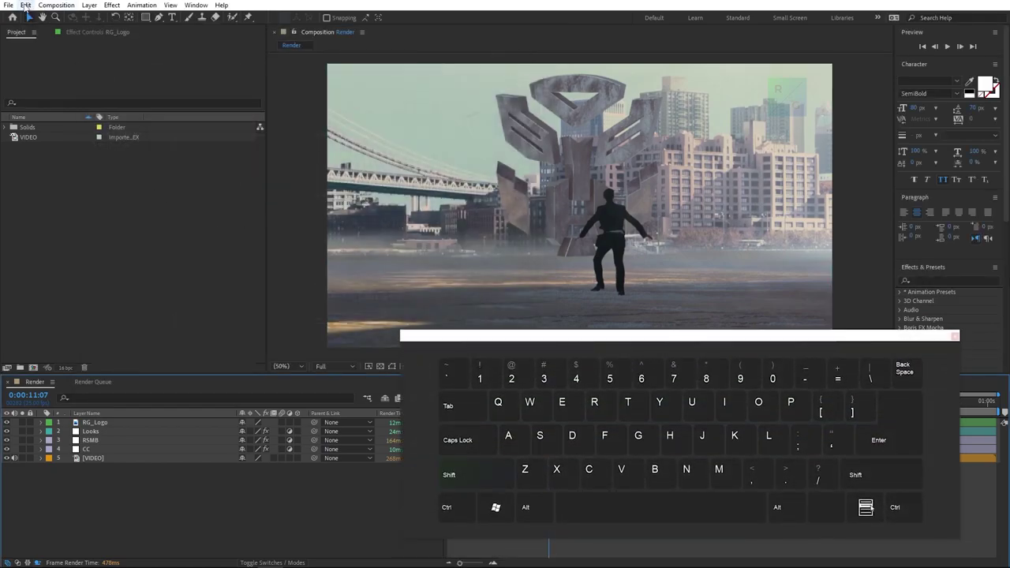
key(shift)
click(26, 6)
mouse_move(51, 297)
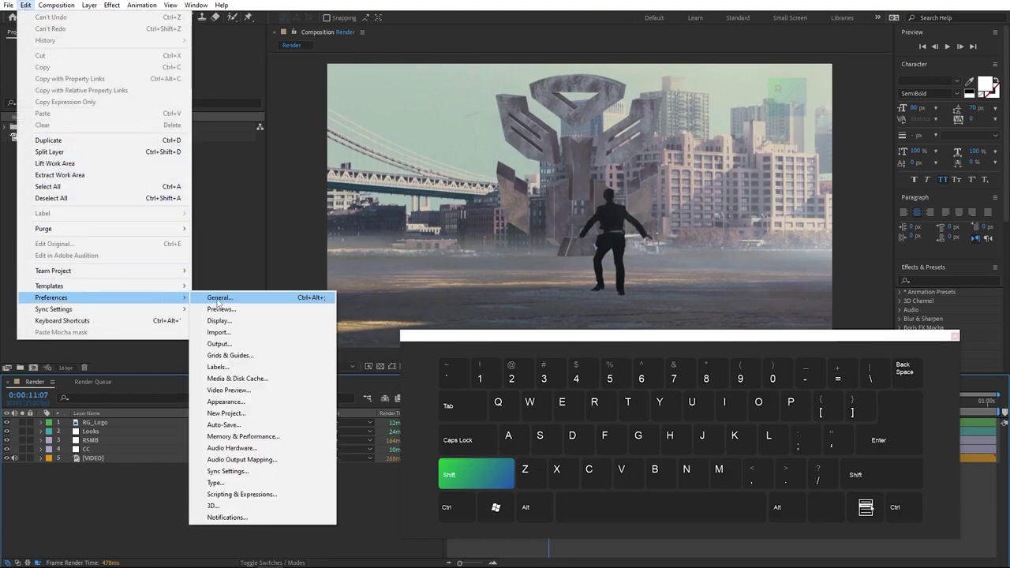
click(217, 299)
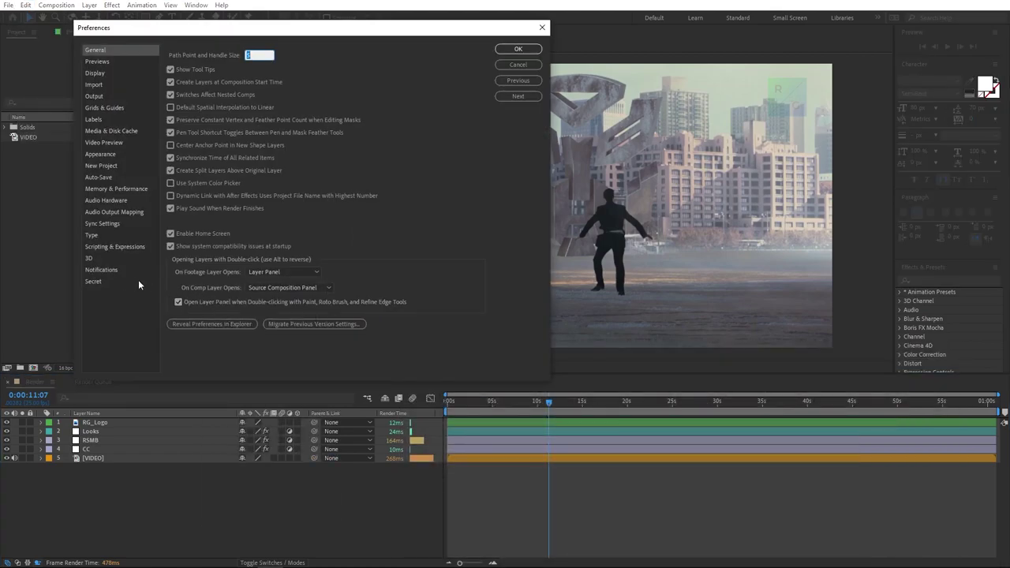
Open the Secret page, dismiss the out-of-memory alert, and tick Disable Layer Cache.
click(107, 284)
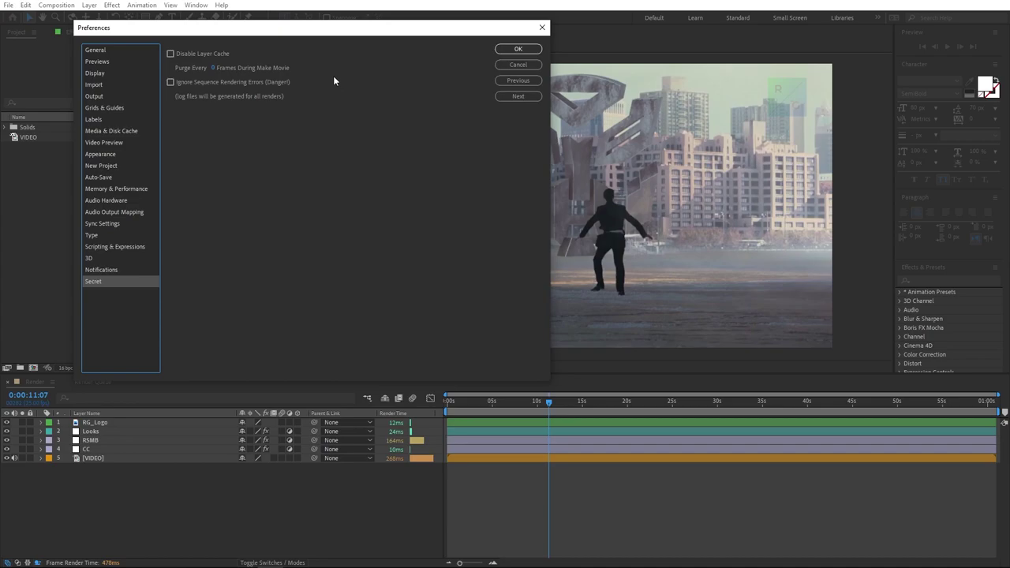
key(Return)
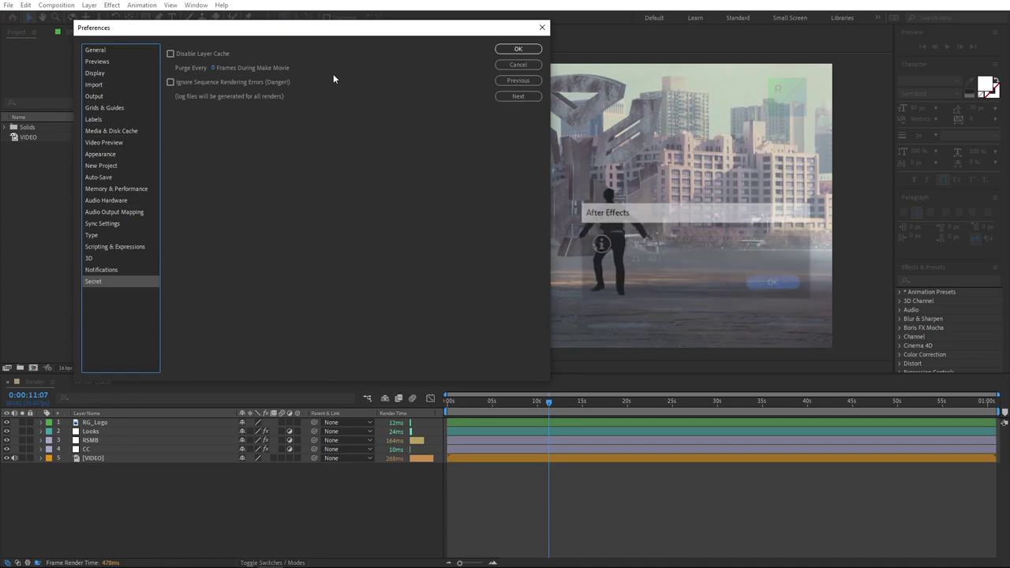
click(169, 53)
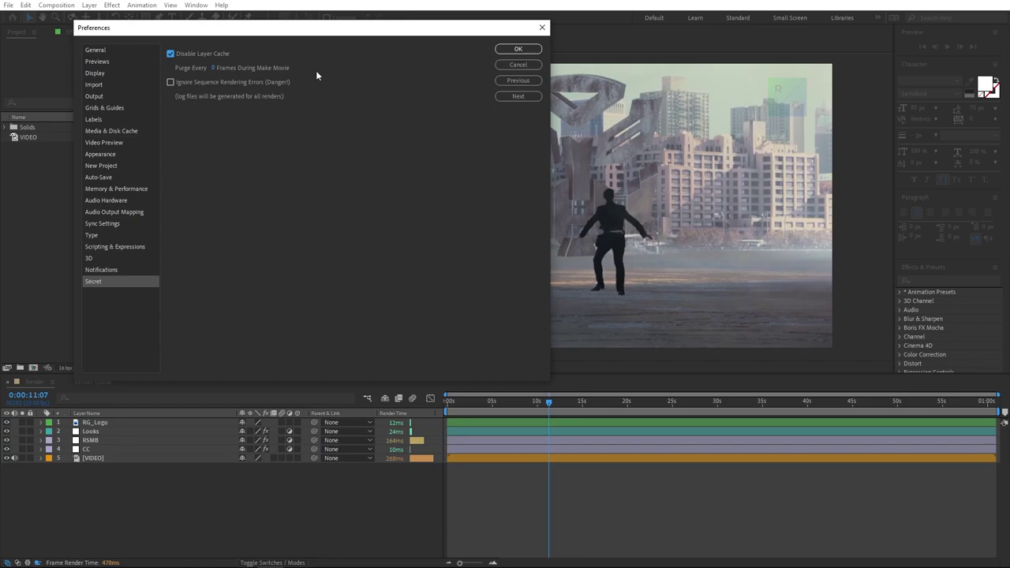
Untick Disable Layer Cache and set Purge Every to 10 frames, then back to 0.
click(170, 54)
click(281, 69)
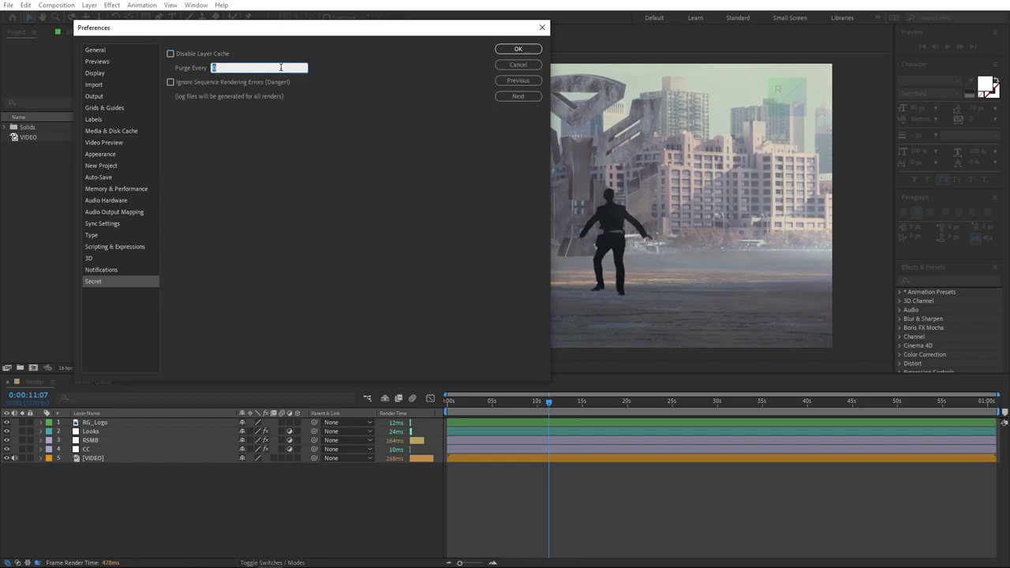
text(10)
click(332, 69)
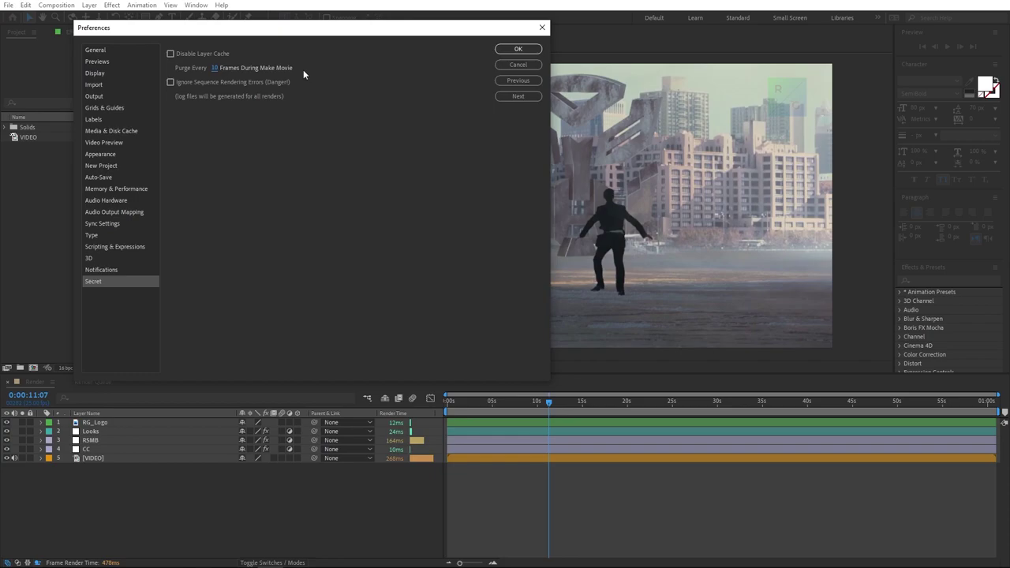
click(216, 69)
text(0)
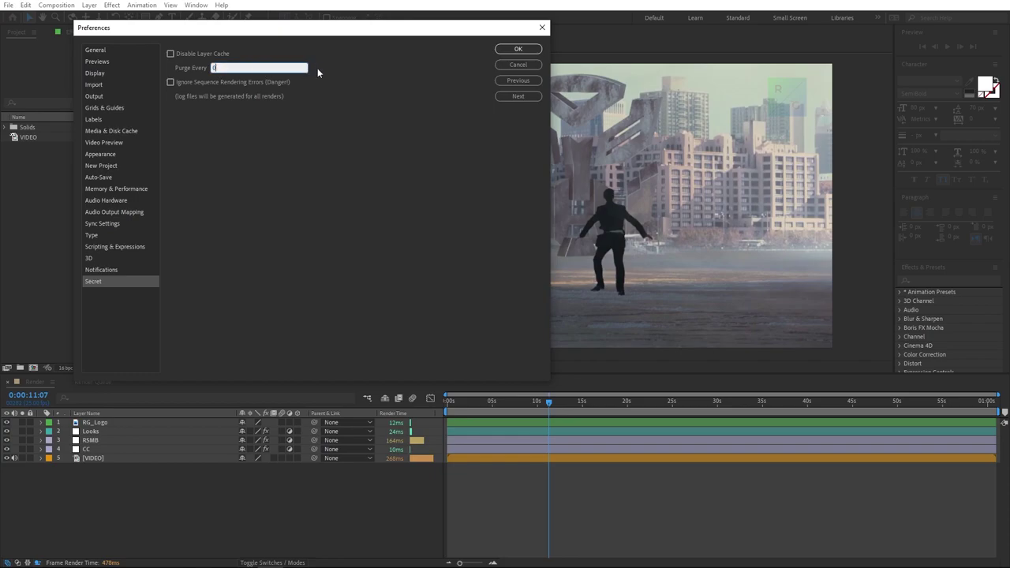
click(328, 68)
Apply the Secret preference changes with OK, closing the Preferences dialog.
click(506, 52)
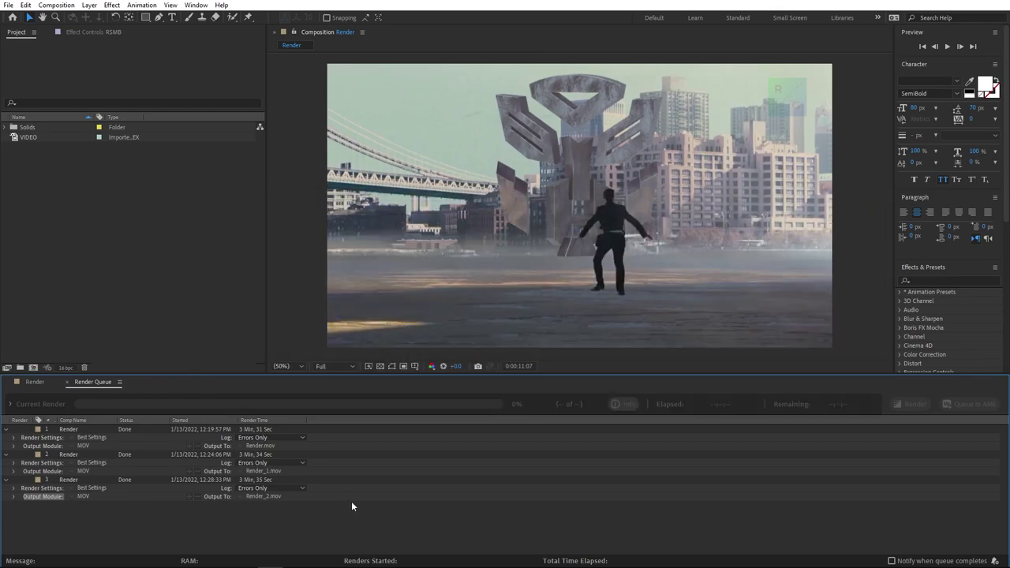
click(27, 6)
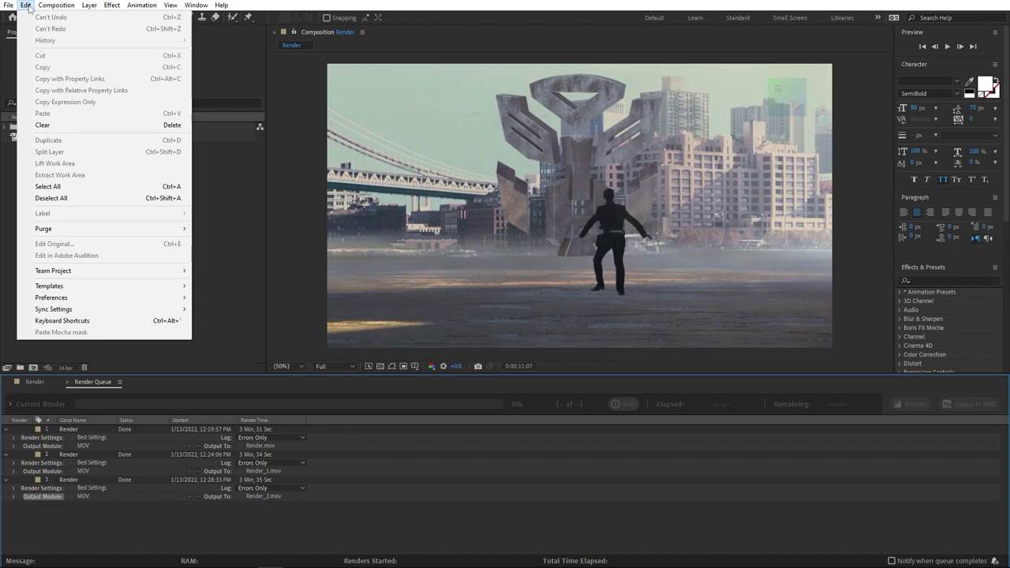
mouse_move(51, 297)
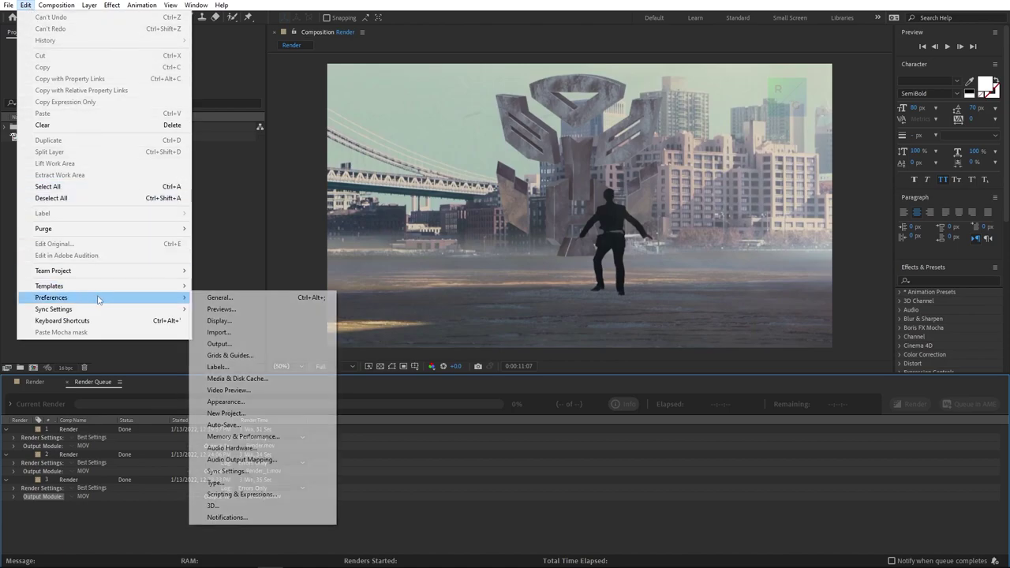
click(213, 297)
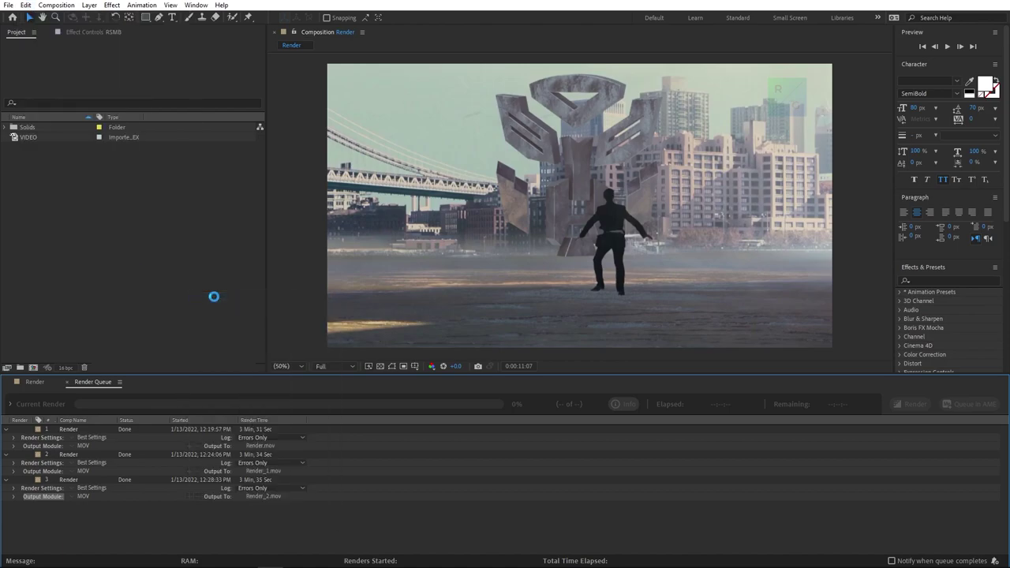
click(117, 280)
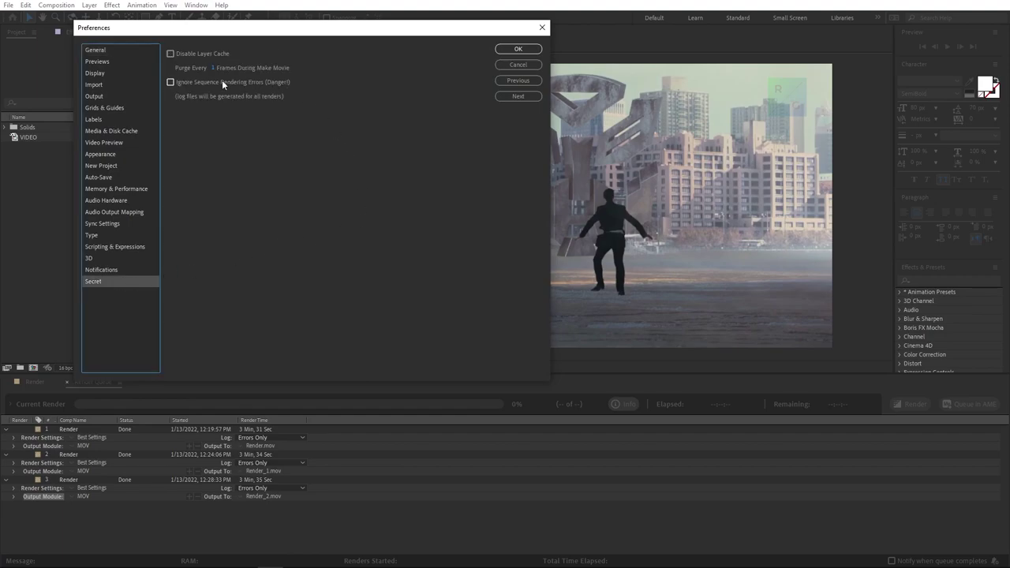
click(170, 82)
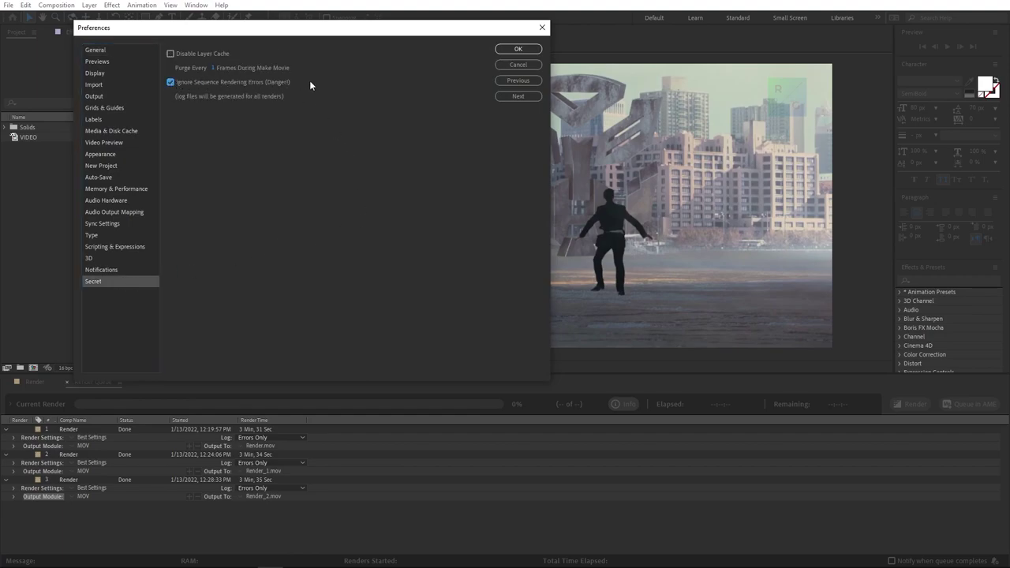
click(171, 83)
mouse_move(333, 33)
mouse_down()
mouse_move(573, 52)
mouse_move(598, 33)
mouse_up()
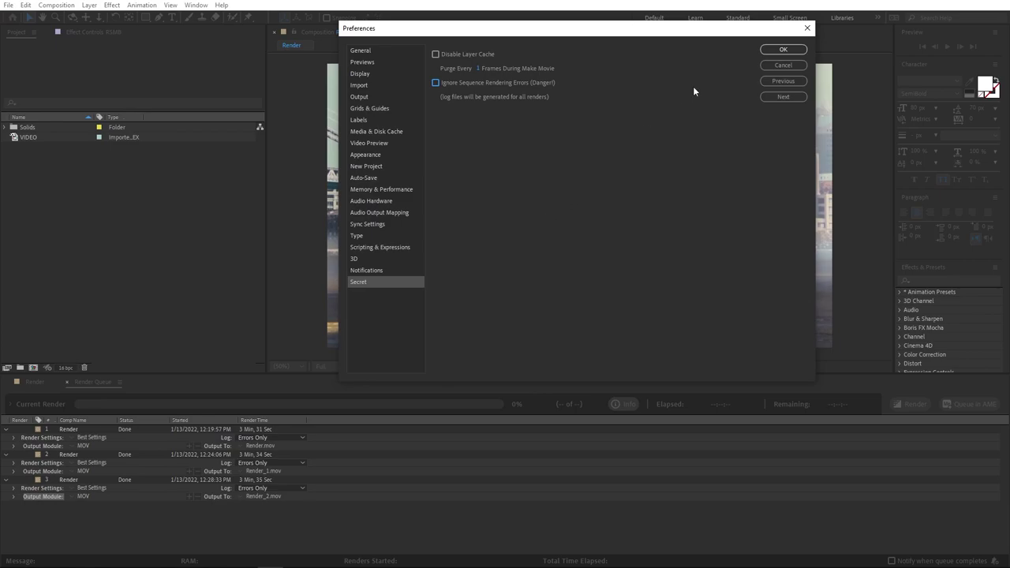
click(772, 48)
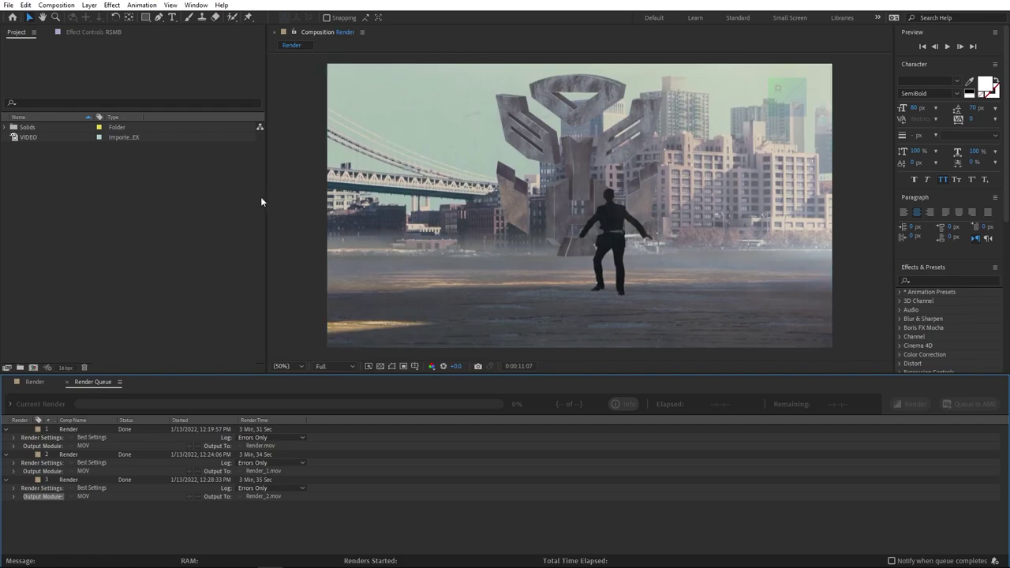